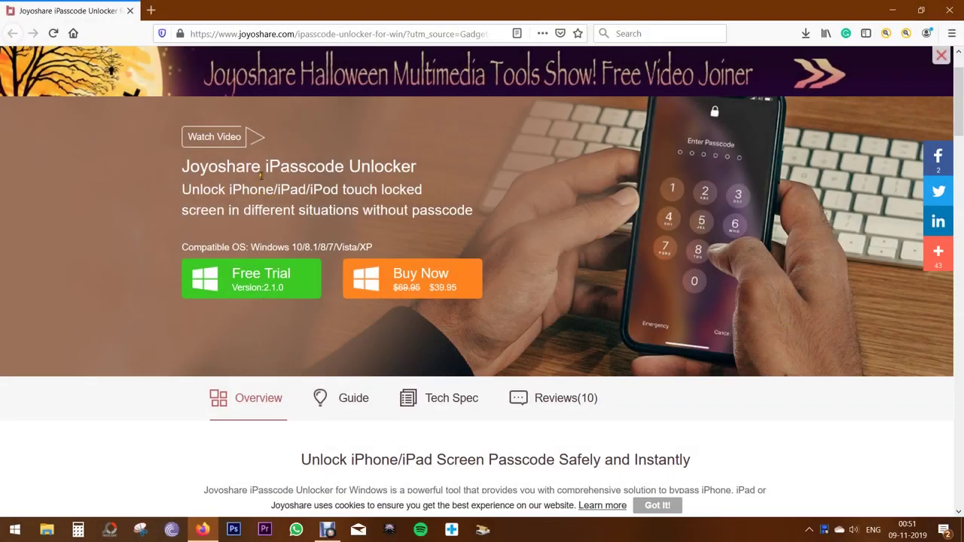
Step: Highlight 'iPasscode Unlocker', 'Joyoshare' and 'iPhone/iPad/iPod' in the page heading and tagline
left_click_drag(266, 164, 415, 167)
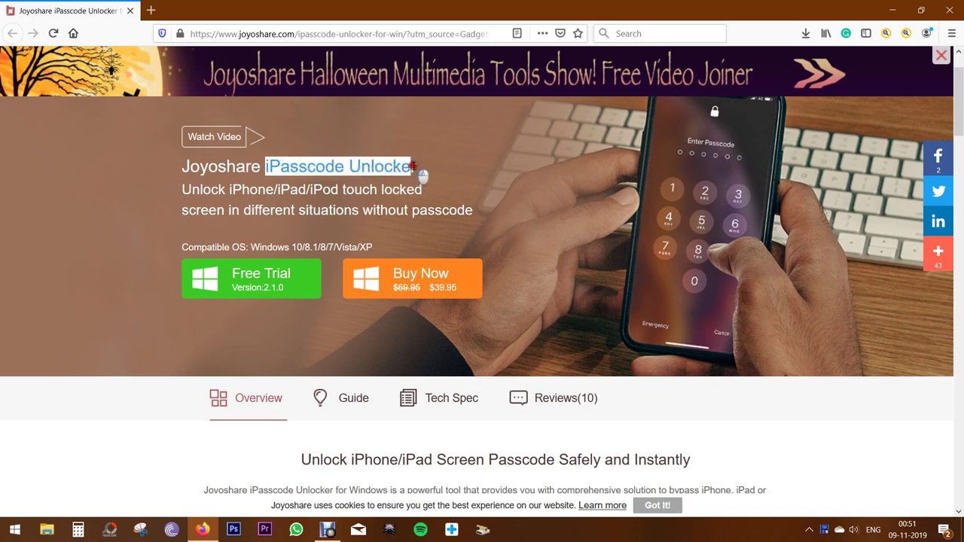
left_click(414, 166)
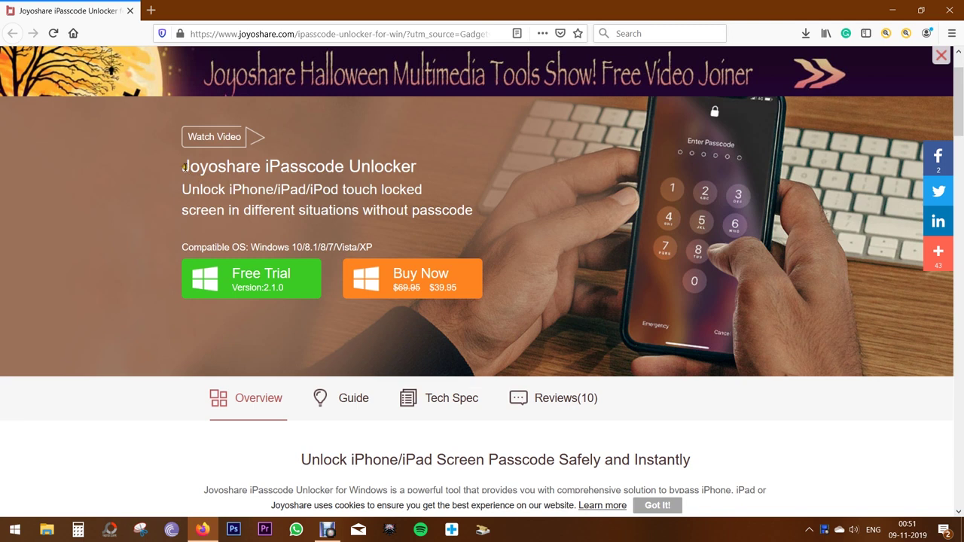
left_click_drag(183, 167, 261, 163)
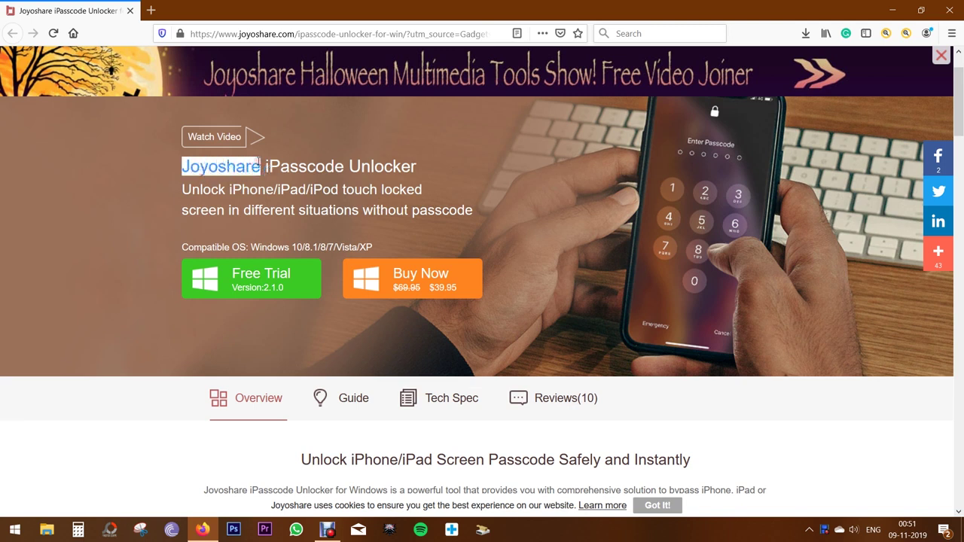
left_click_drag(230, 189, 376, 193)
left_click(376, 192)
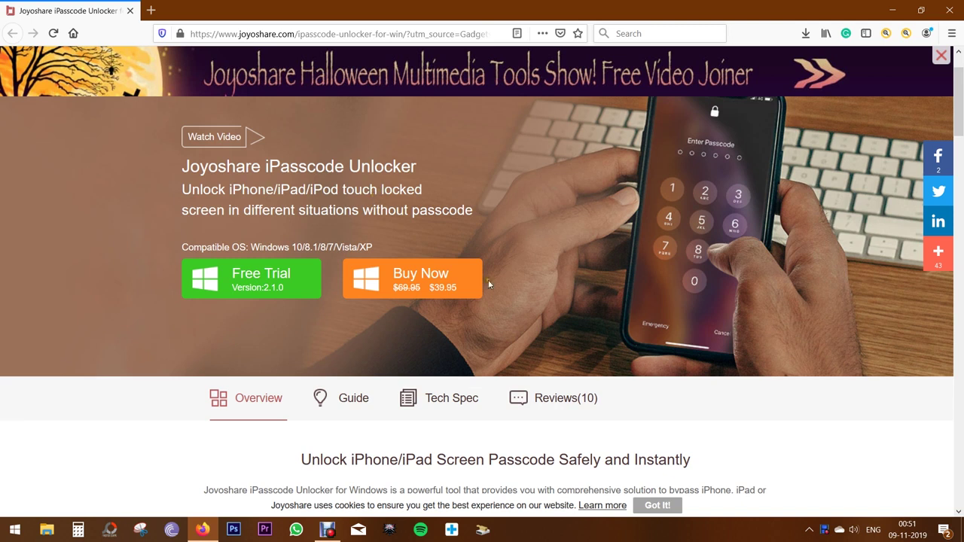
Step: Scroll down to the passcode types and unlock scenarios, briefly highlighting 'Face ID and Touch ID'
scroll(530, 390, "down", 5)
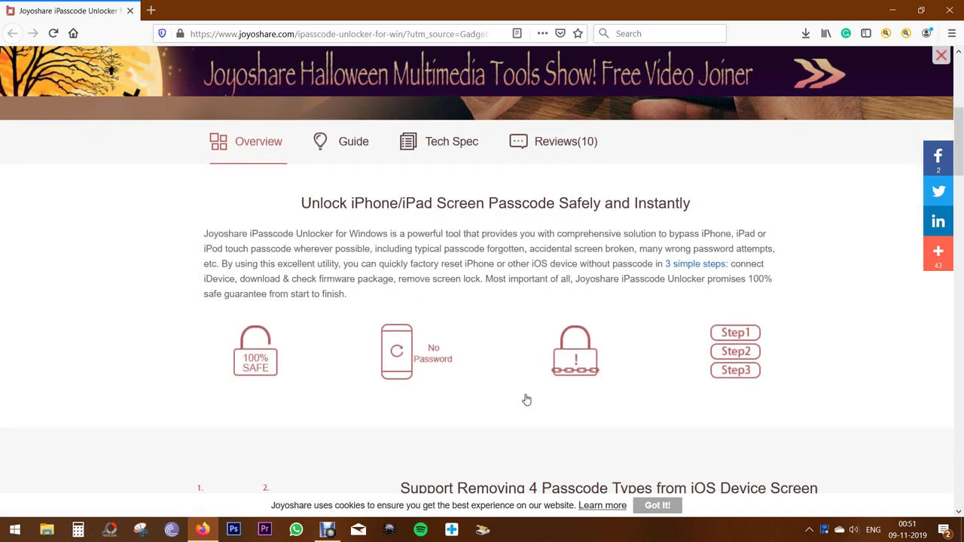
scroll(526, 400, "down", 2)
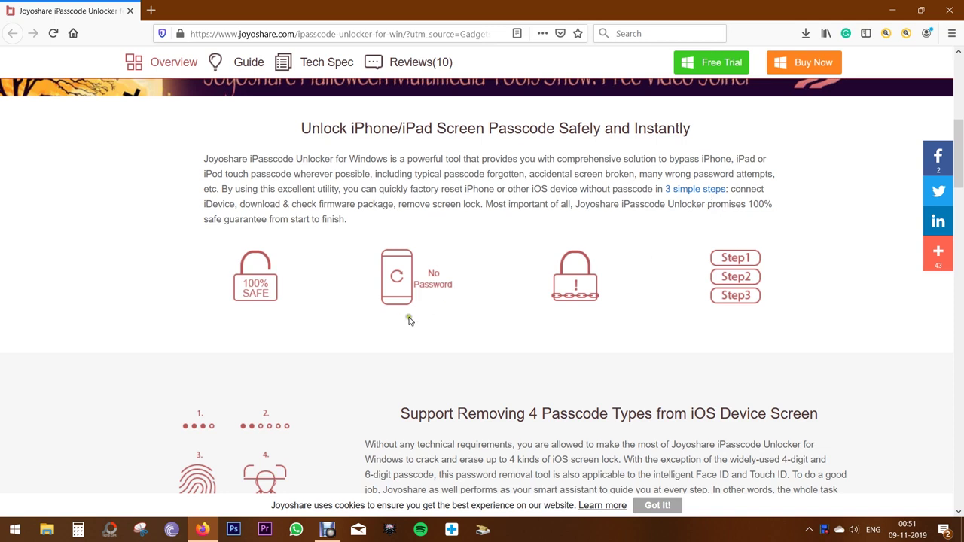
scroll(396, 328, "down", 5)
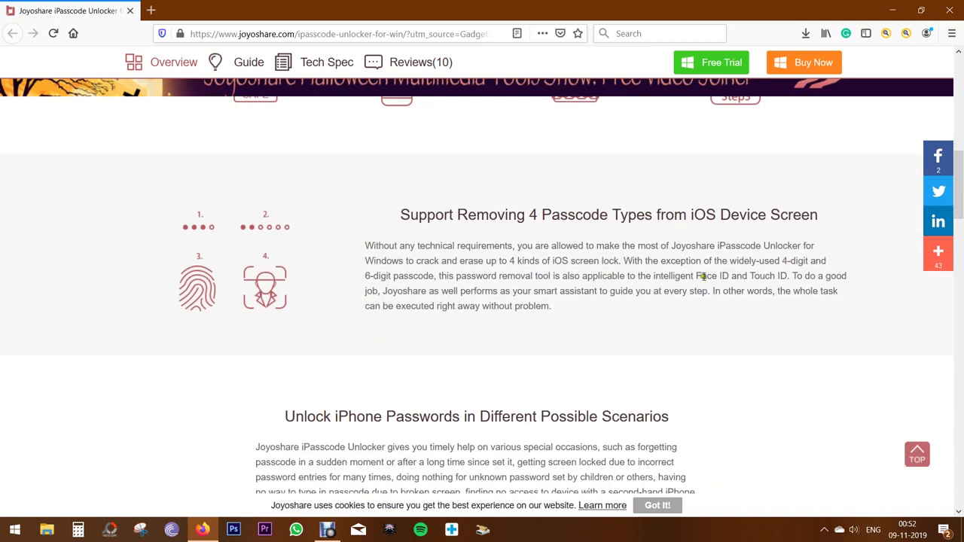
left_click_drag(697, 276, 783, 276)
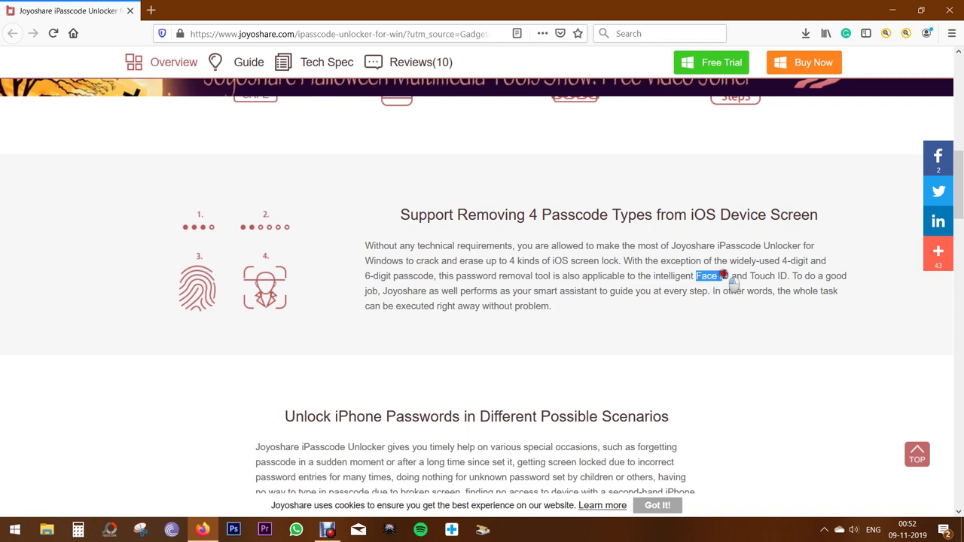
left_click(784, 276)
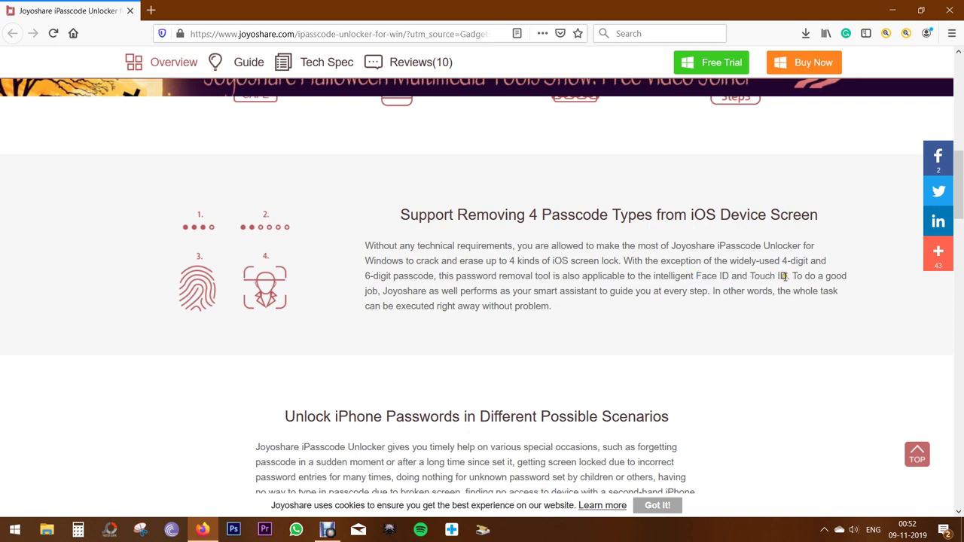
scroll(443, 360, "down", 1)
scroll(442, 360, "down", 1)
scroll(442, 360, "down", 2)
scroll(442, 360, "down", 1)
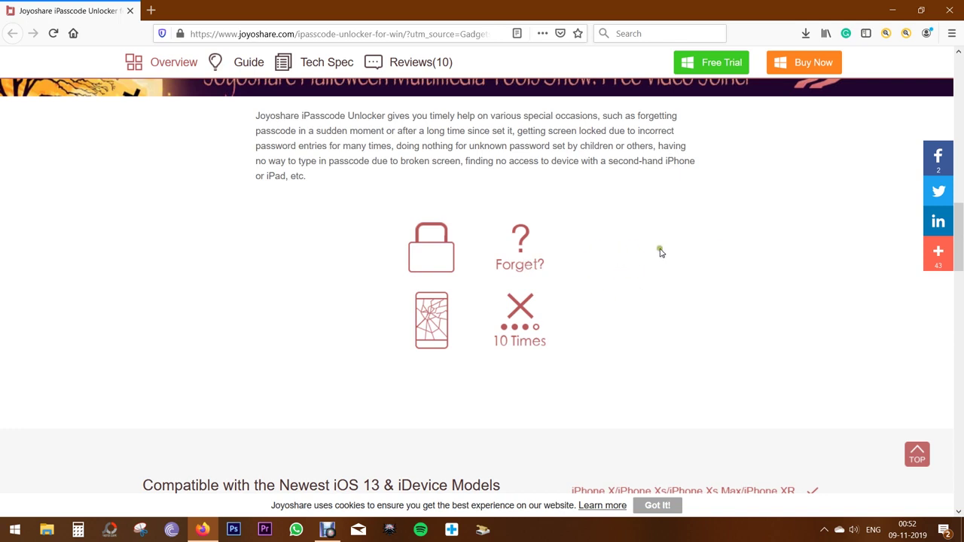
Step: Scroll to the compatibility section and briefly highlight 'latest iOS 13'
scroll(666, 269, "down", 2)
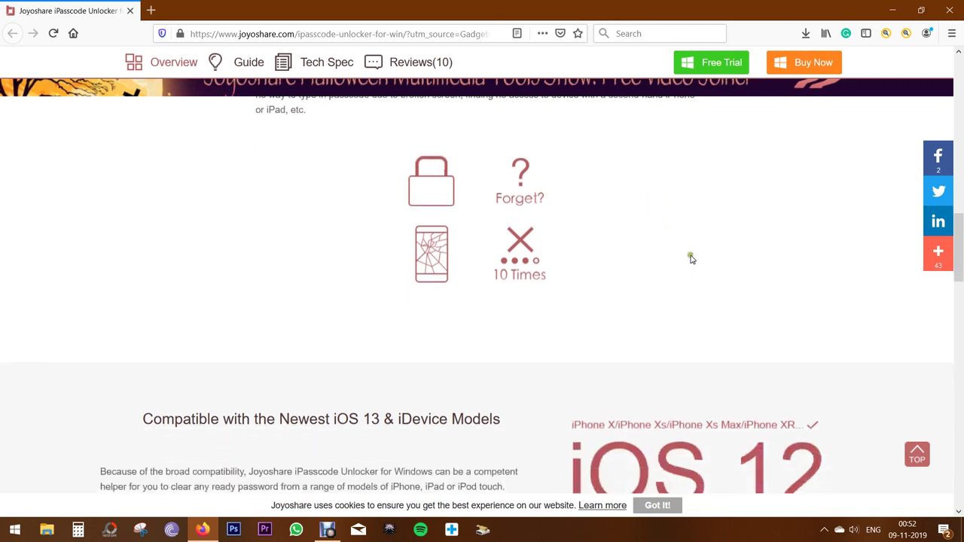
scroll(667, 260, "down", 3)
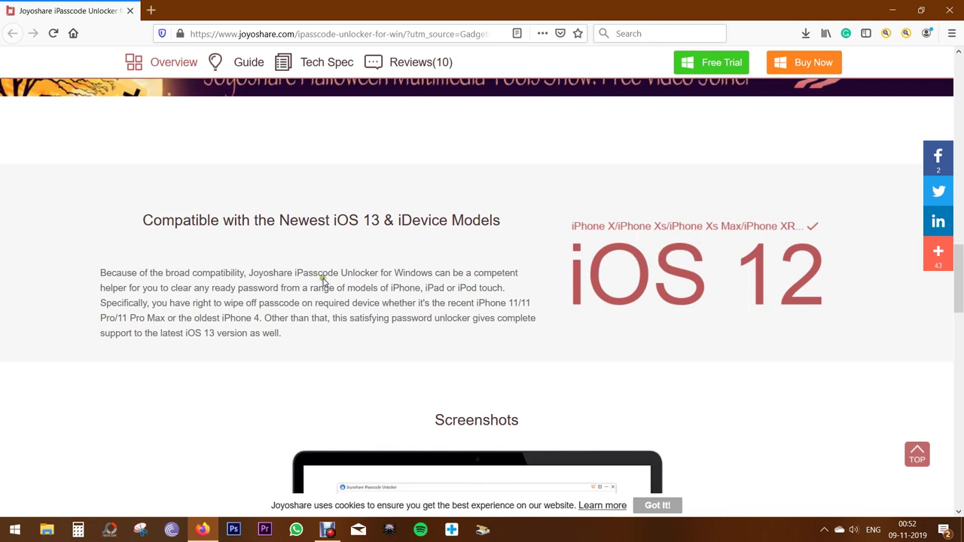
left_click_drag(160, 333, 216, 334)
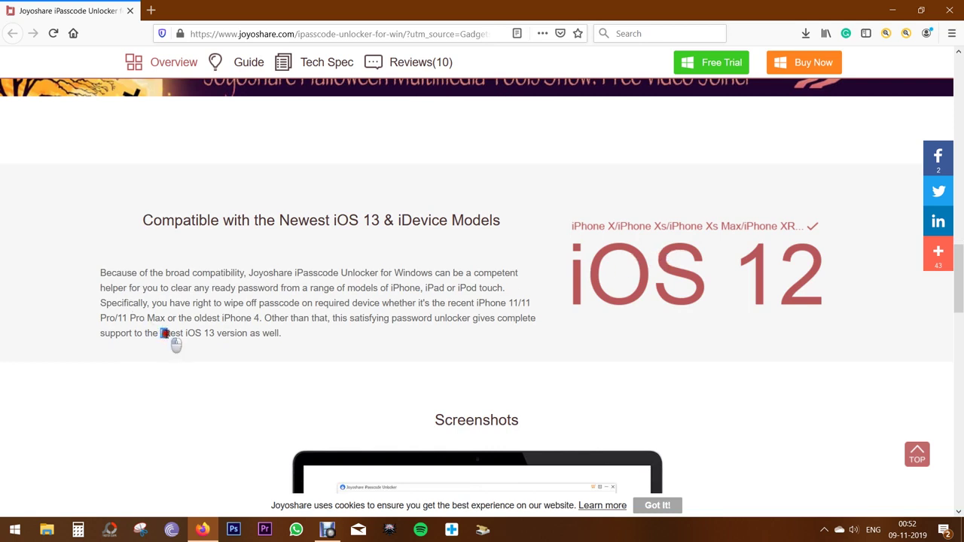
left_click(215, 334)
Step: Scroll past the screenshots and reviews, then jump back to the top of the page
scroll(572, 382, "down", 3)
scroll(572, 381, "down", 1)
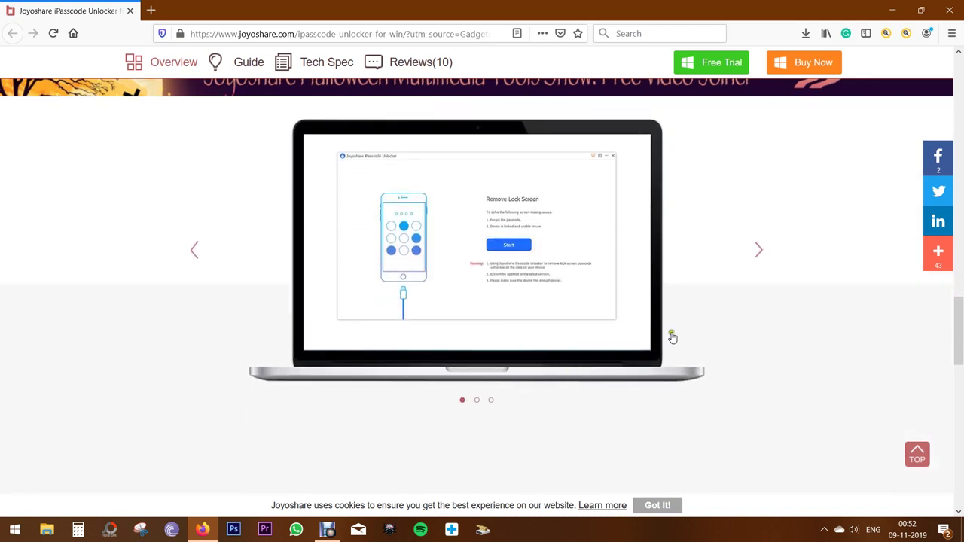
scroll(701, 340, "down", 3)
scroll(705, 348, "down", 2)
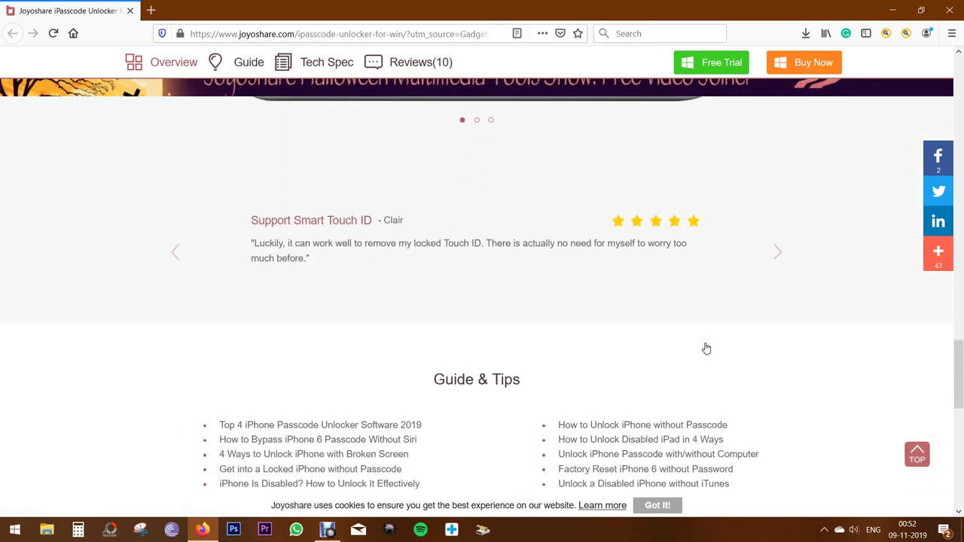
left_click(918, 454)
Step: Minimize Firefox, launch iPasscode Unlocker from its desktop icon, and choose 'Don't check' for updates
left_click(887, 5)
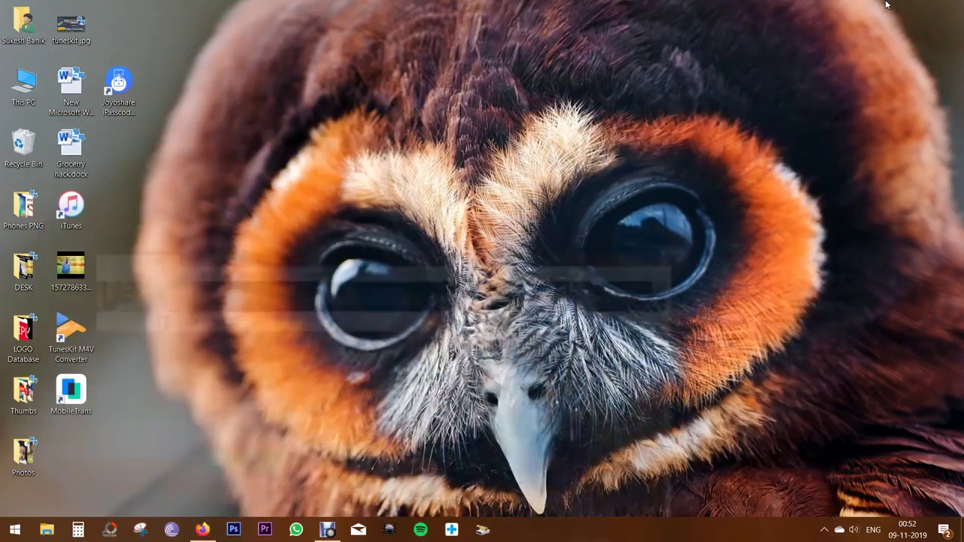
double_click(122, 94)
left_click(254, 115)
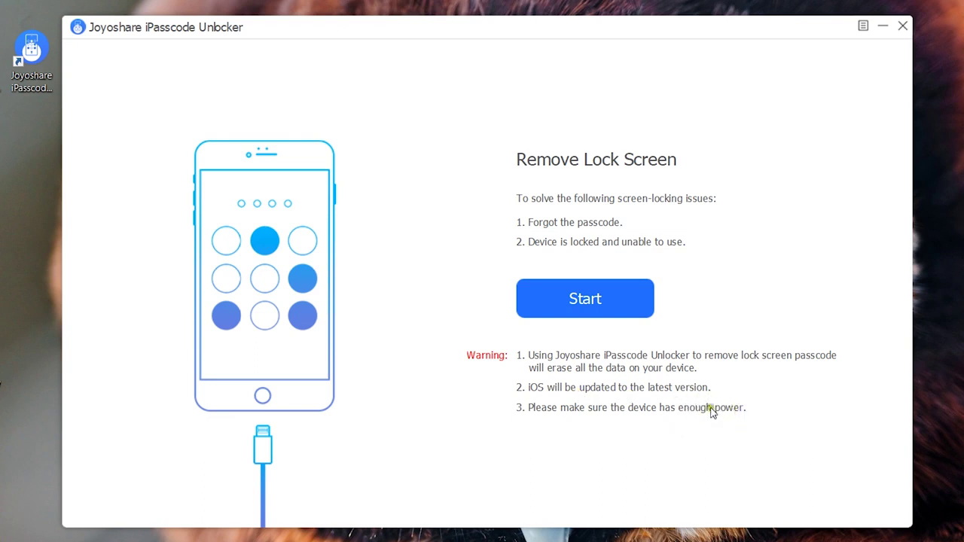
Step: Start lock-screen removal and choose the iPhone 8 or later model
left_click(590, 302)
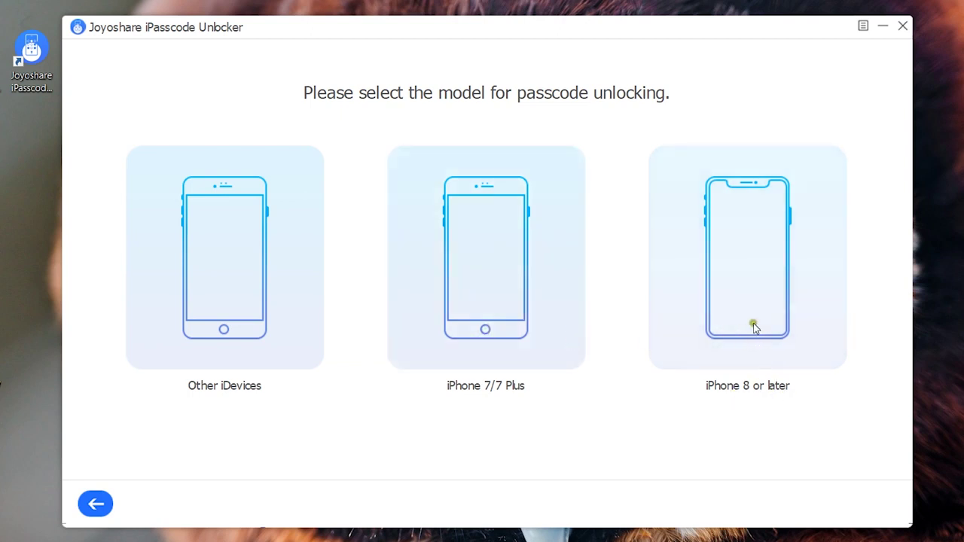
left_click(751, 275)
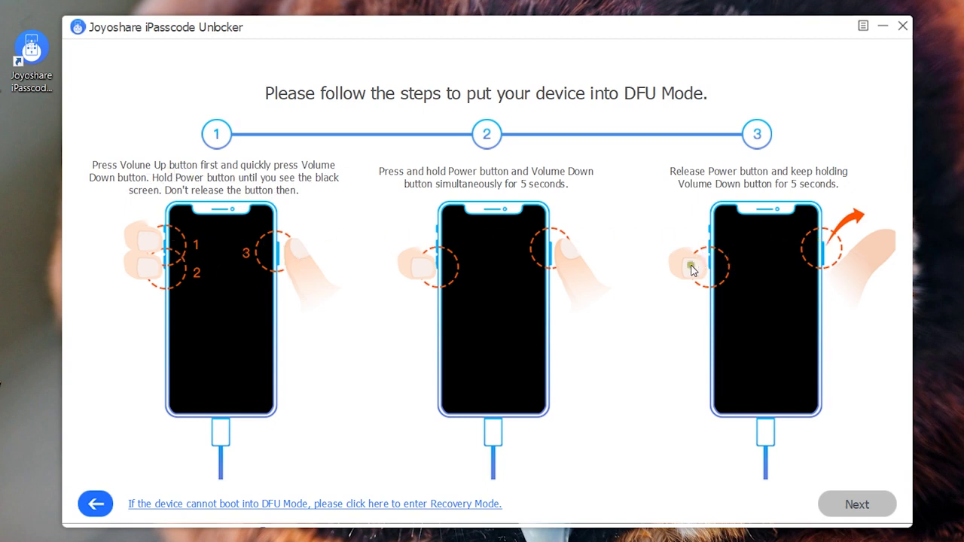
Step: View the Recovery Mode steps for iPhone 8 and iPhone 7/7 Plus models
left_click(298, 505)
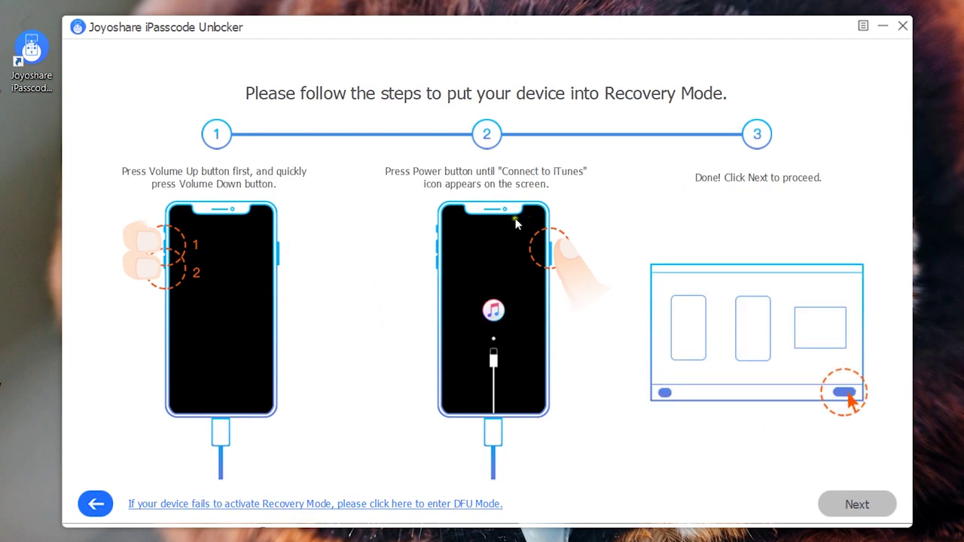
left_click(95, 506)
left_click(490, 270)
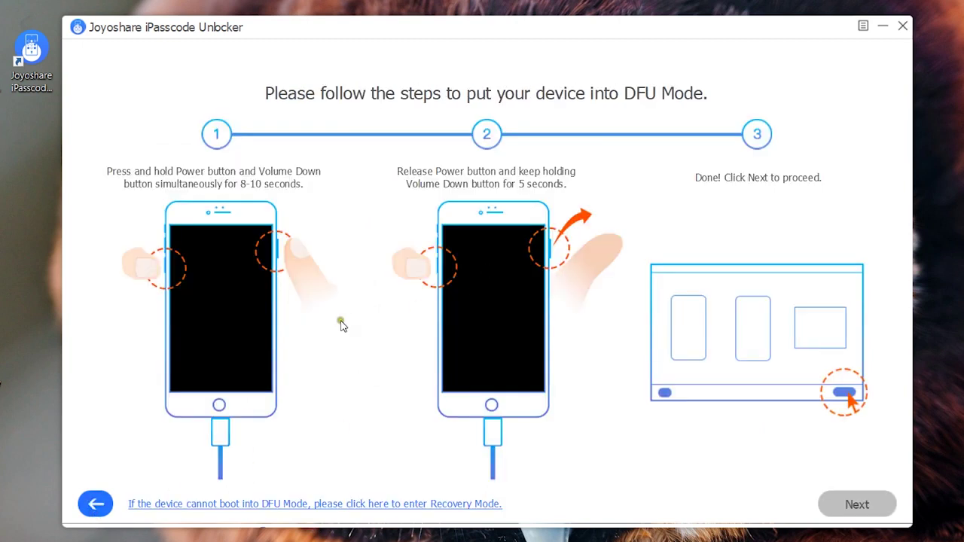
left_click(318, 506)
left_click(318, 505)
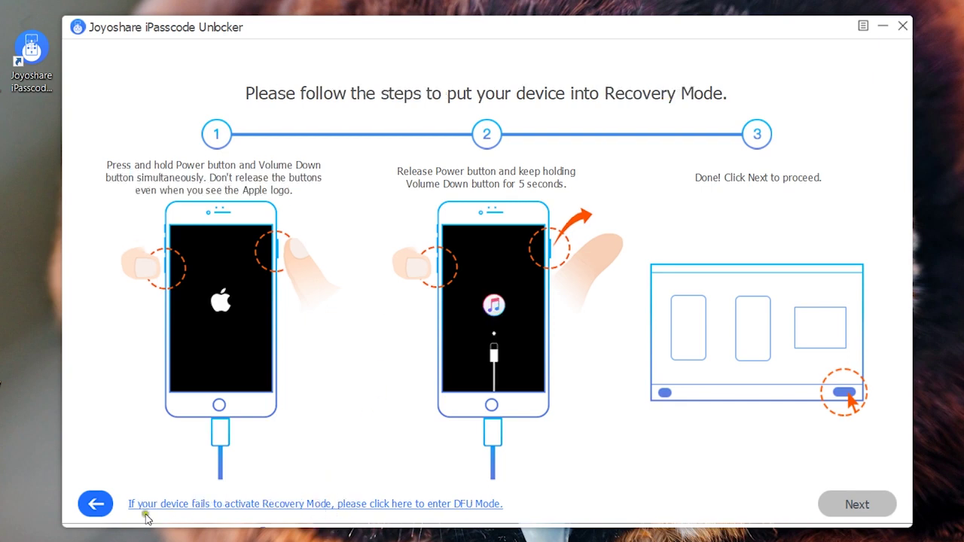
left_click(96, 504)
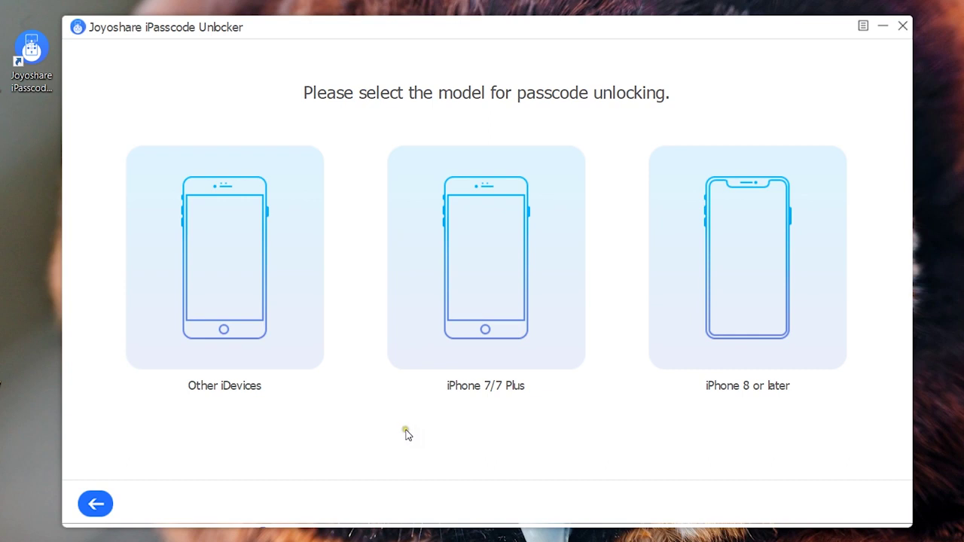
Step: Choose Other iDevices, view its Recovery Mode steps, and proceed to the firmware download page
left_click(238, 269)
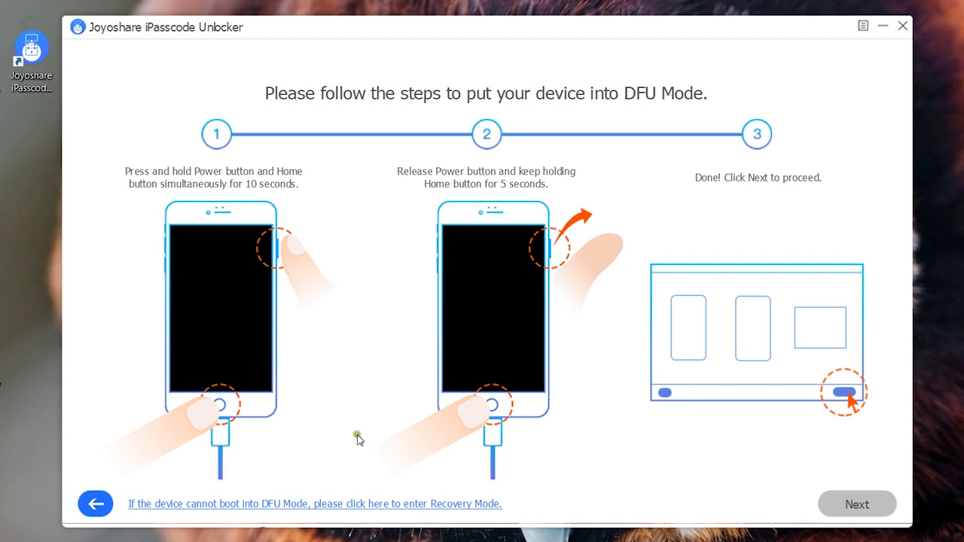
left_click(312, 503)
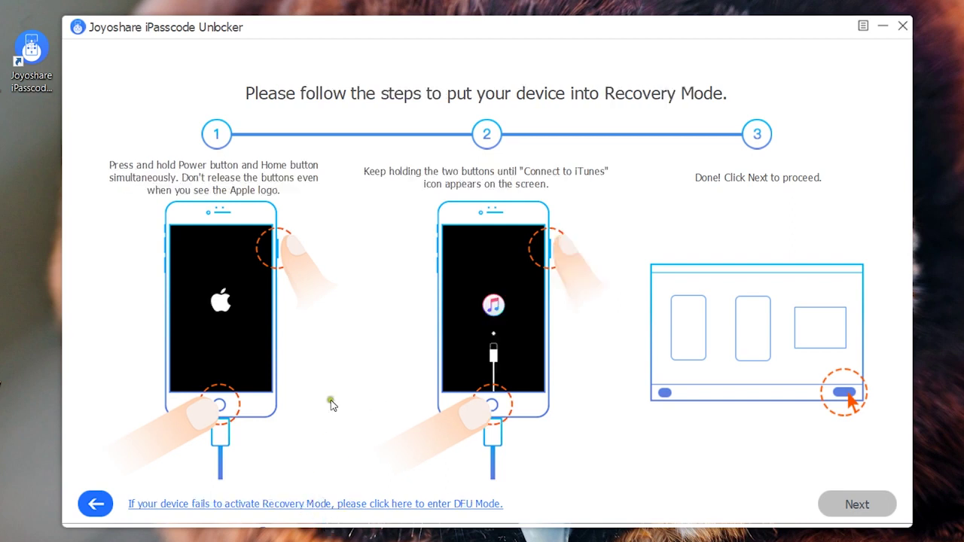
left_click(402, 325)
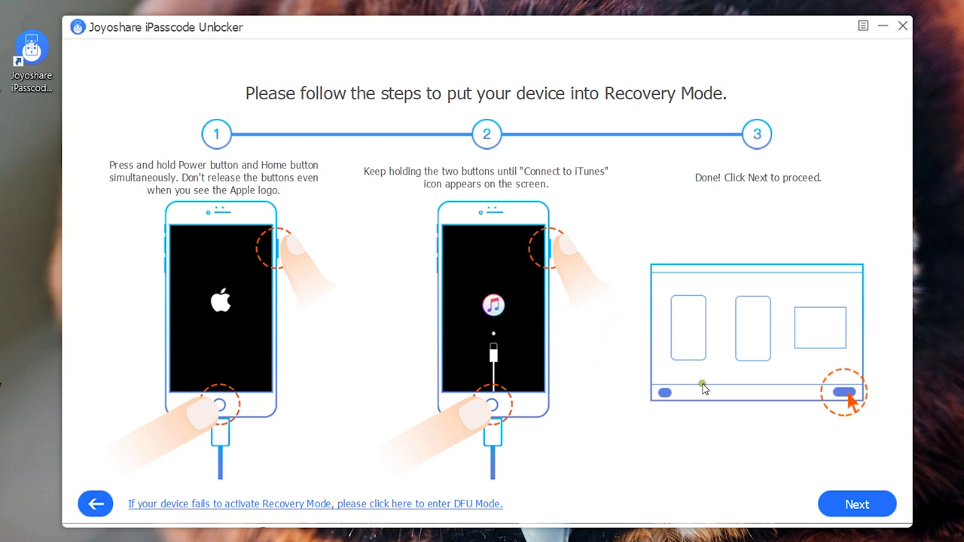
left_click(859, 510)
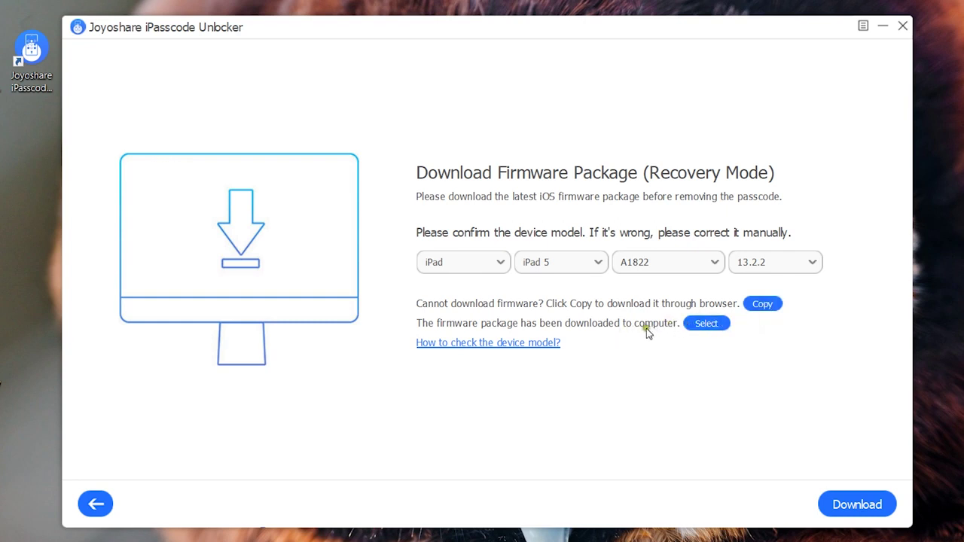
left_click(699, 320)
Step: Download the iOS 13.2.2 firmware for the iPad 5, then back out three screens
left_click(859, 510)
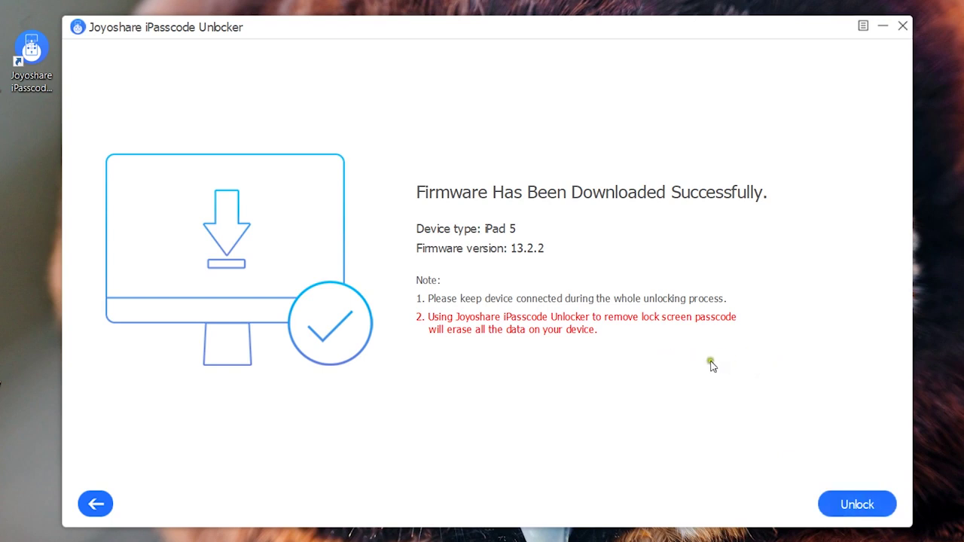
left_click(97, 505)
left_click(97, 505)
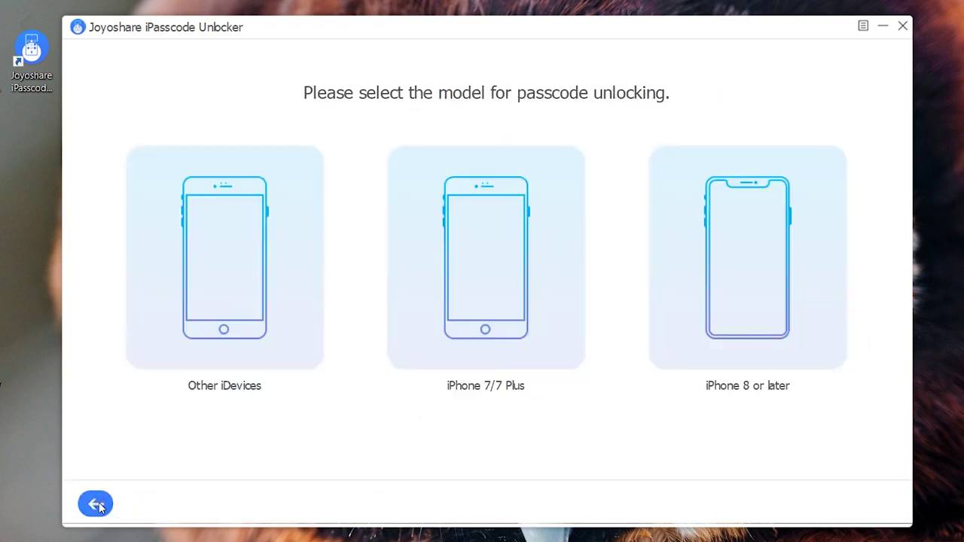
left_click(97, 504)
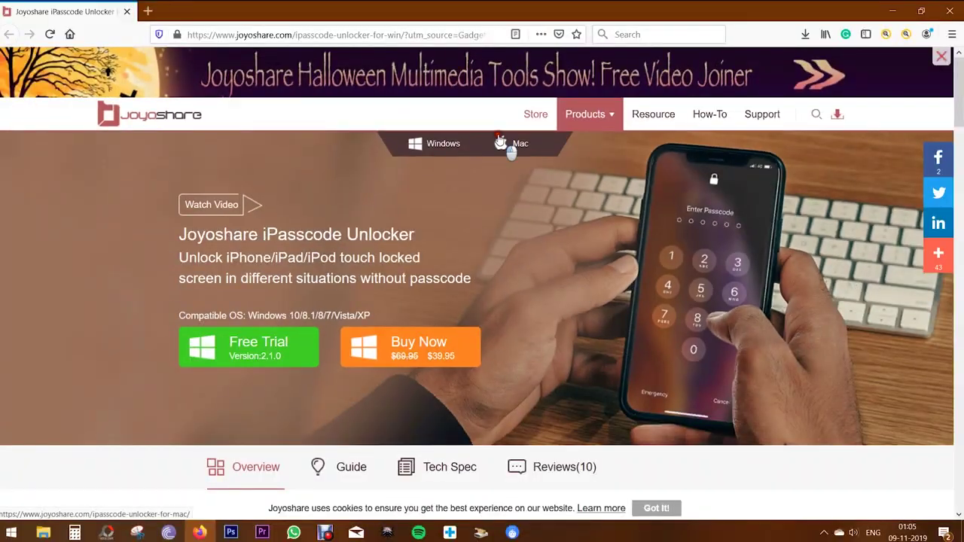
Step: Switch to the Windows version page and open the unlocker's Buy Now purchase page
left_click(501, 144)
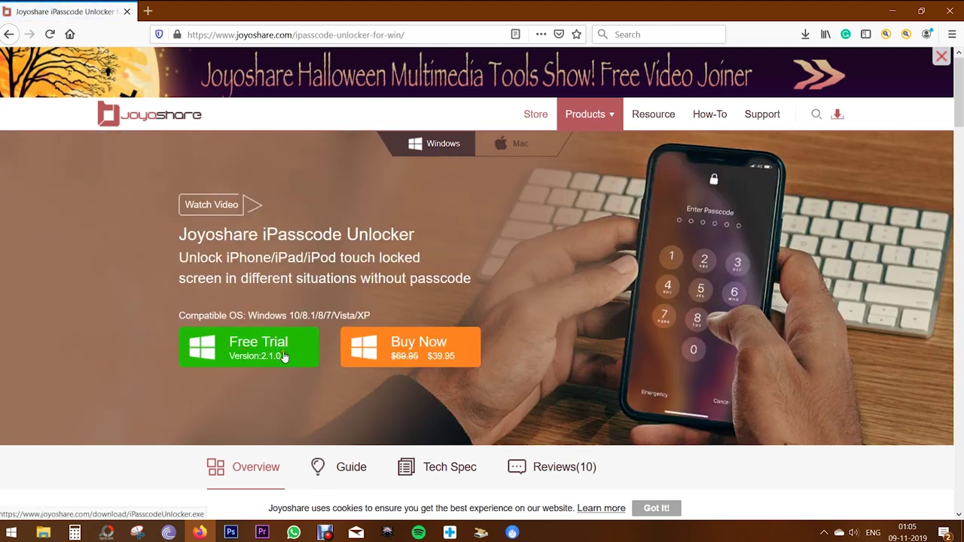
left_click(411, 346)
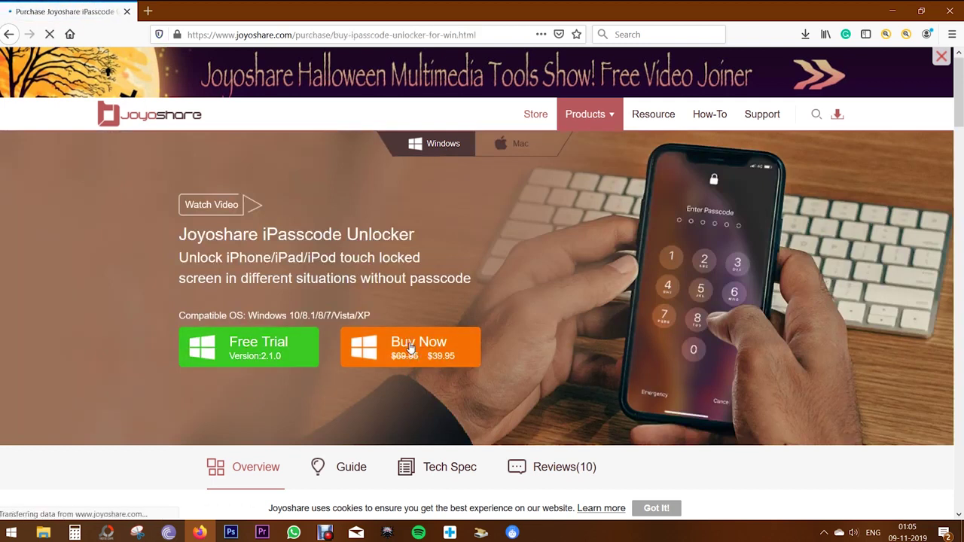